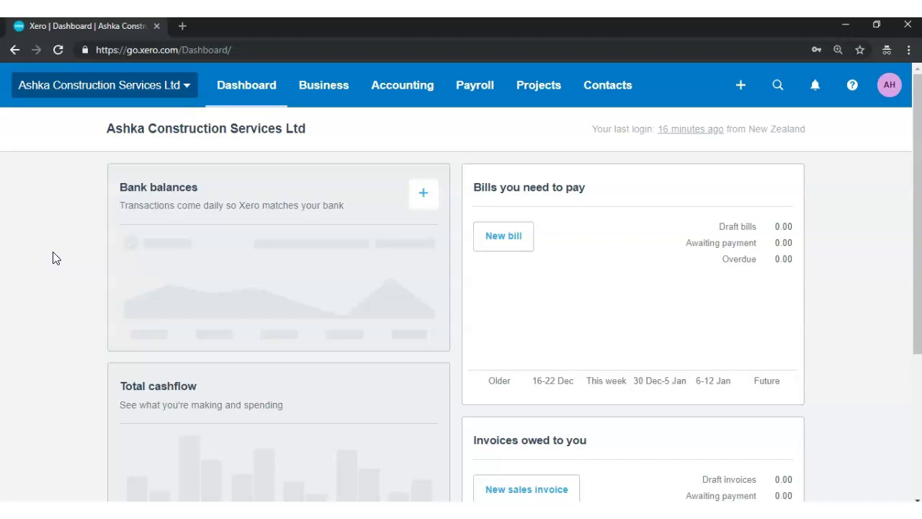
- Scroll through the current Ashka Construction Services Ltd dashboard
mouse_move(908, 273)
mouse_down()
mouse_move(896, 449)
mouse_move(899, 264)
mouse_up()
scroll(904, 270, down, 1)
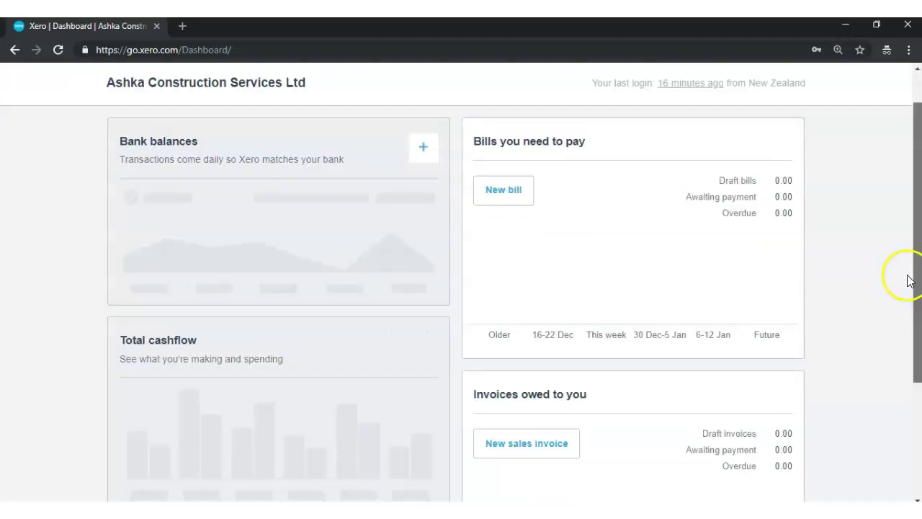
scroll(908, 281, up, 1)
scroll(907, 267, down, 1)
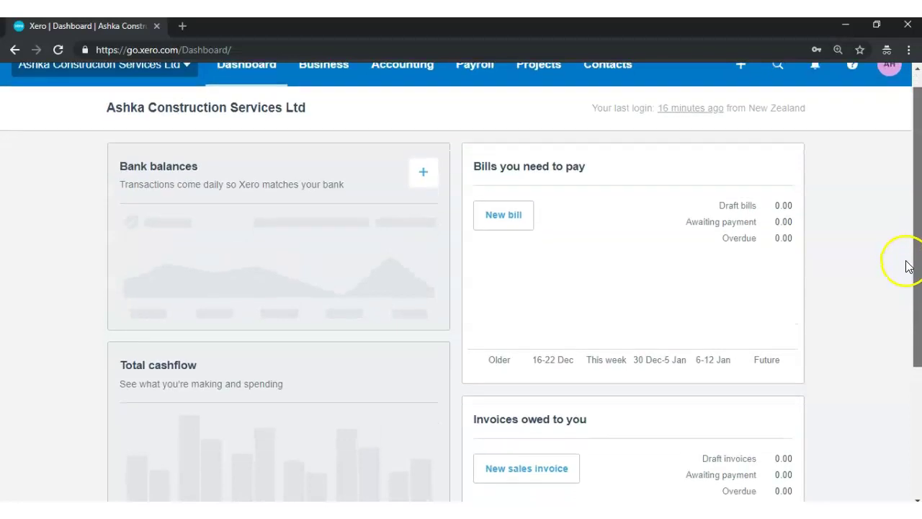
scroll(906, 288, down, 3)
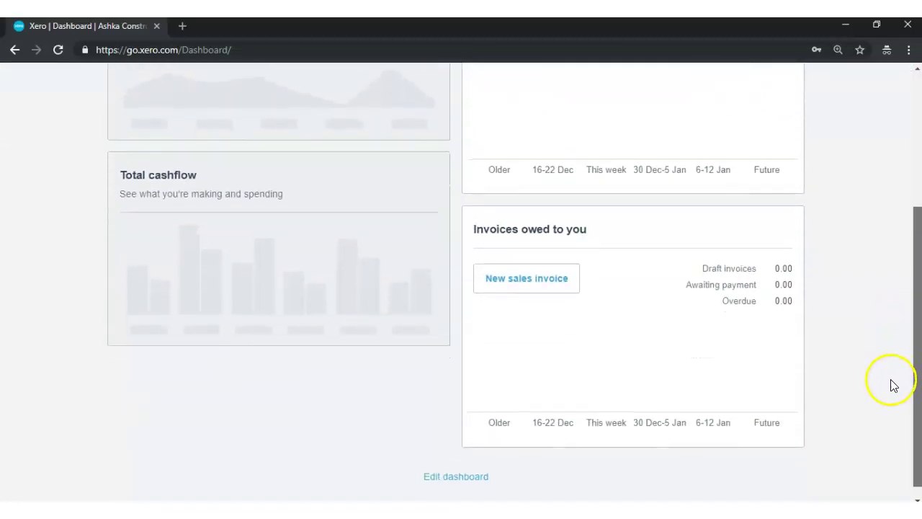
scroll(898, 351, up, 4)
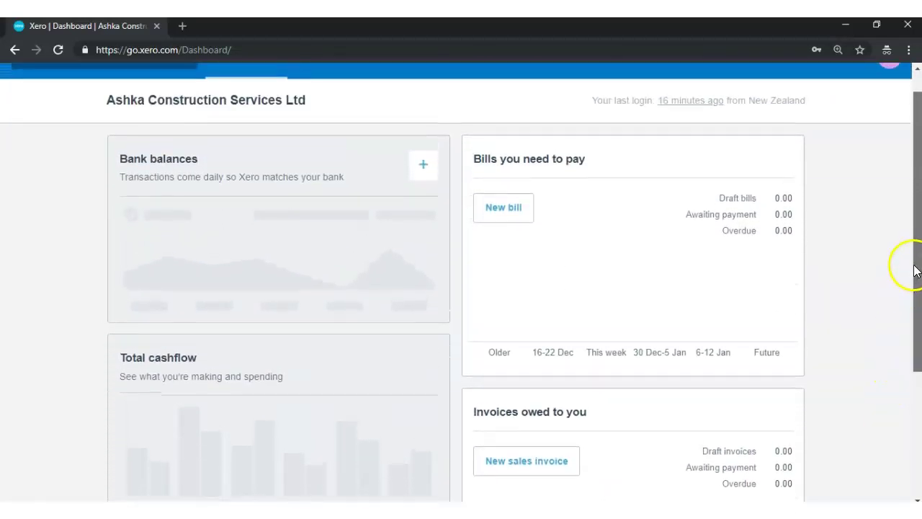
drag(915, 271, 899, 367)
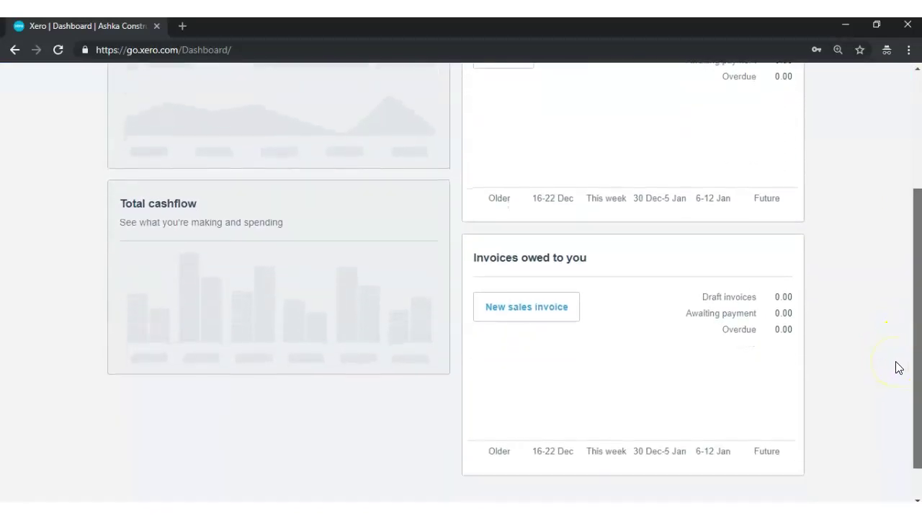
click(895, 364)
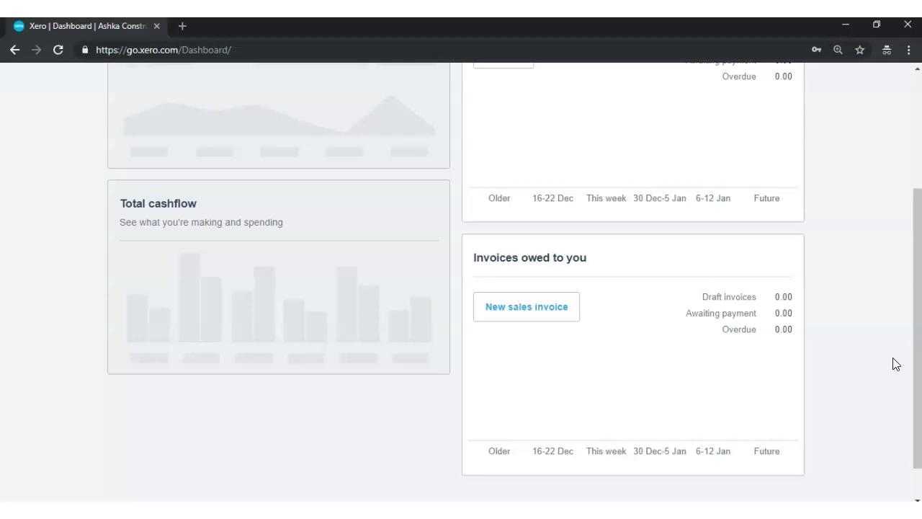
- Switch to Demo Company (NZ) and scroll through its invoice widgets
click(66, 303)
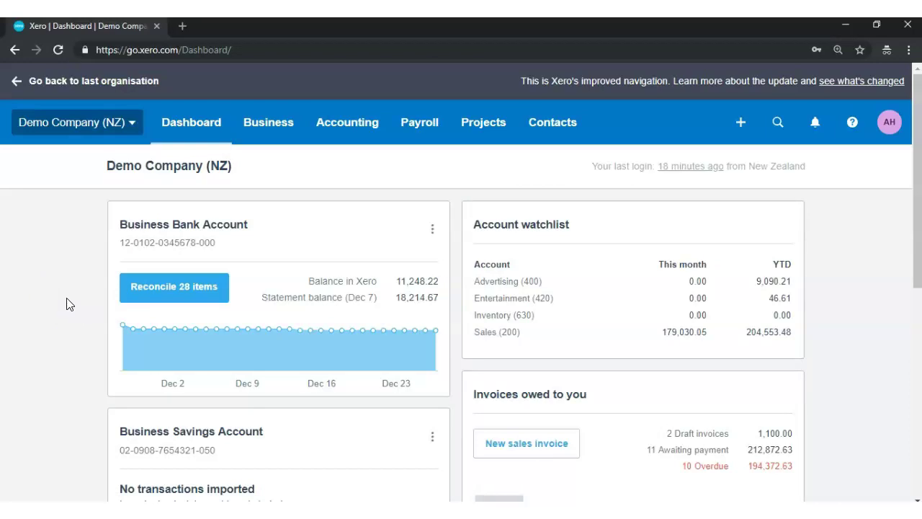
scroll(40, 271, down, 1)
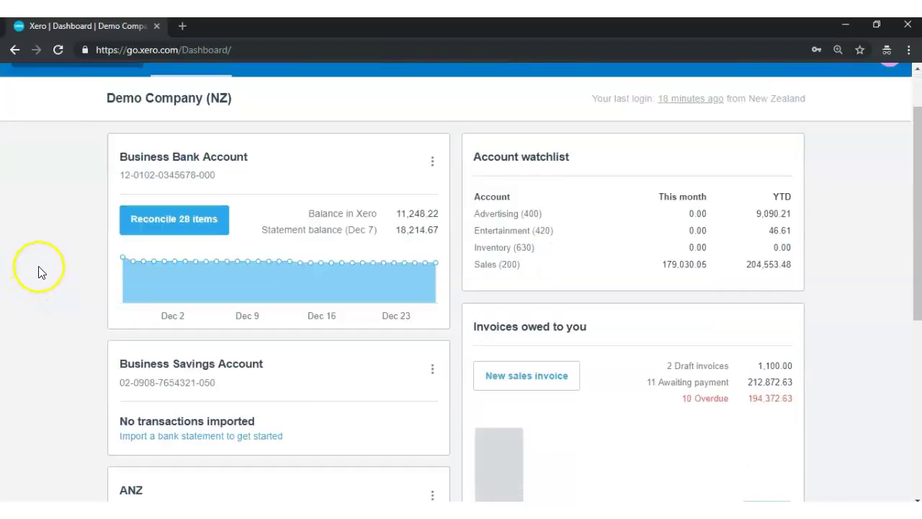
scroll(845, 392, down, 1)
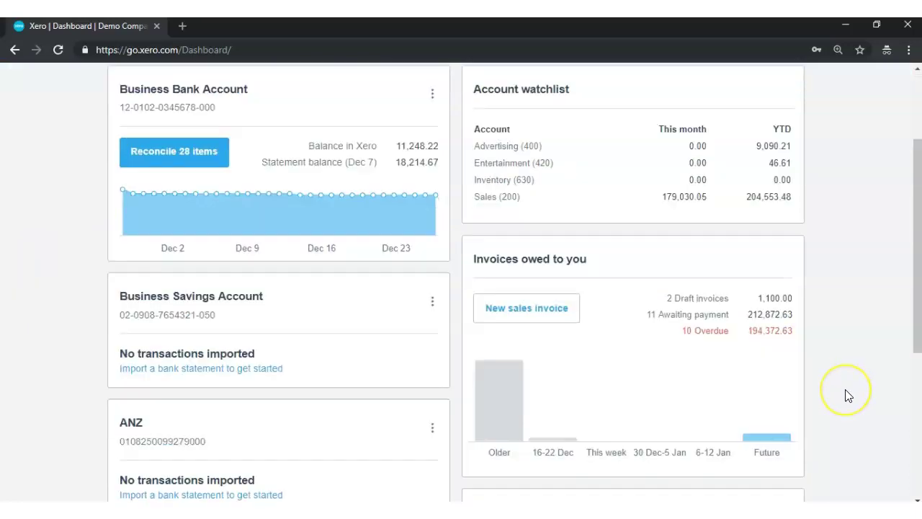
scroll(848, 395, down, 2)
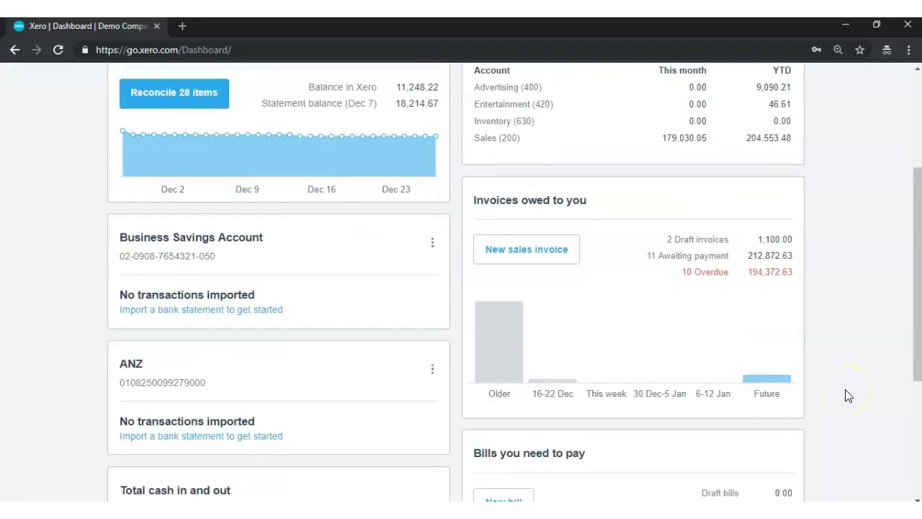
scroll(848, 395, up, 4)
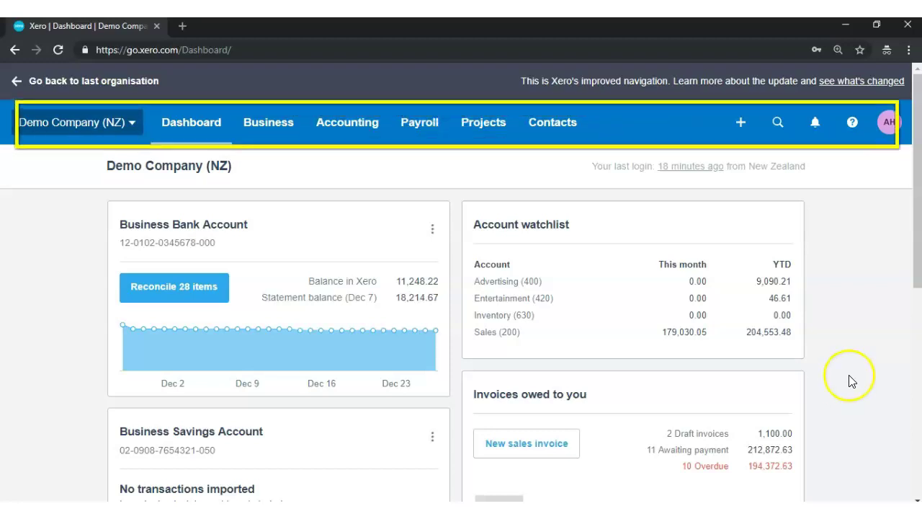
click(137, 126)
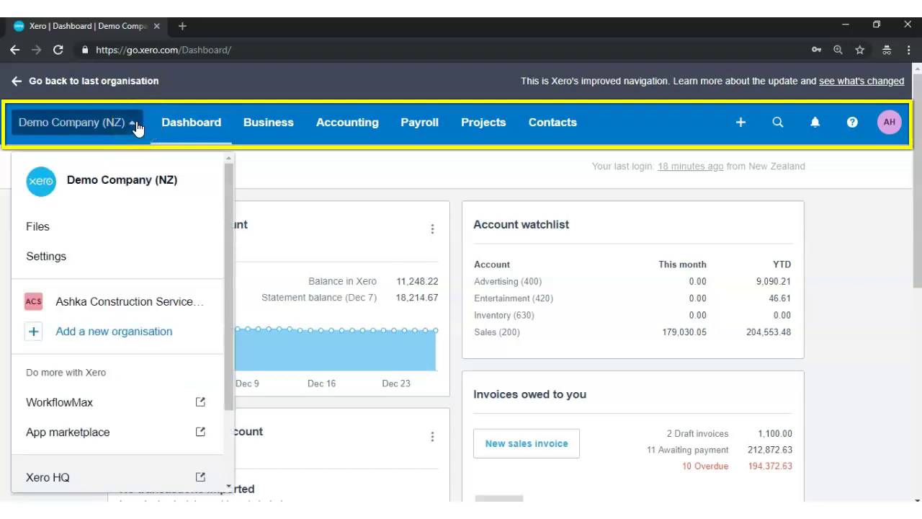
click(196, 126)
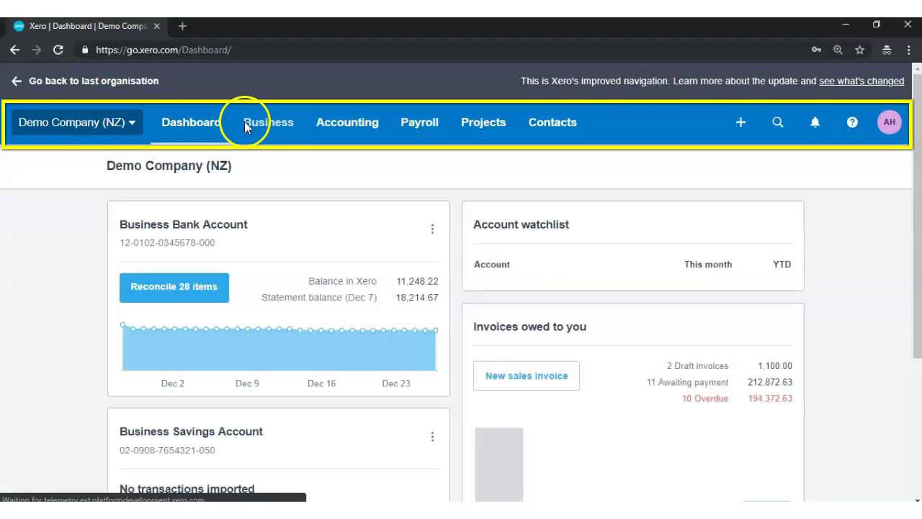
click(247, 127)
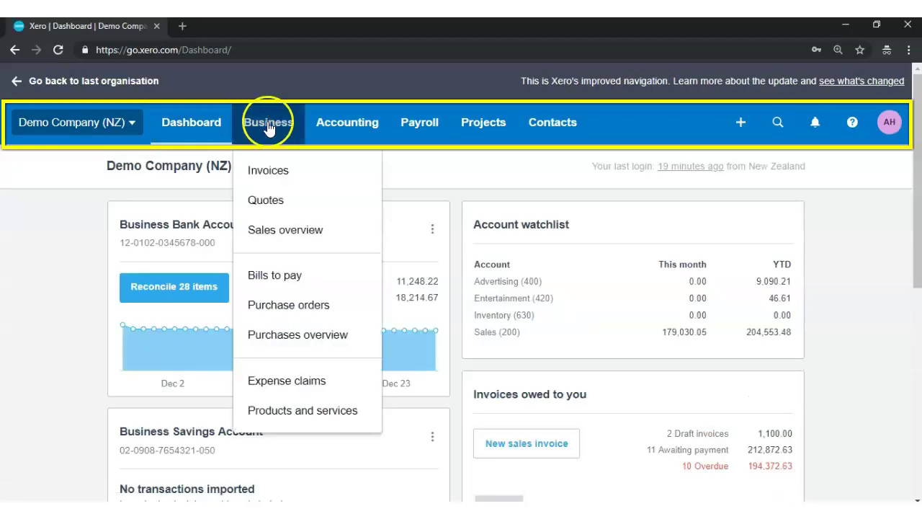
click(333, 128)
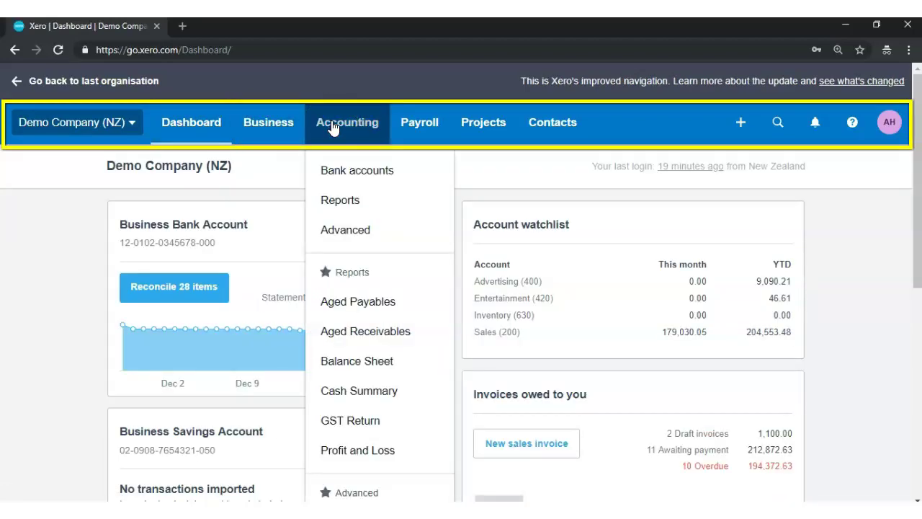
click(416, 124)
click(457, 124)
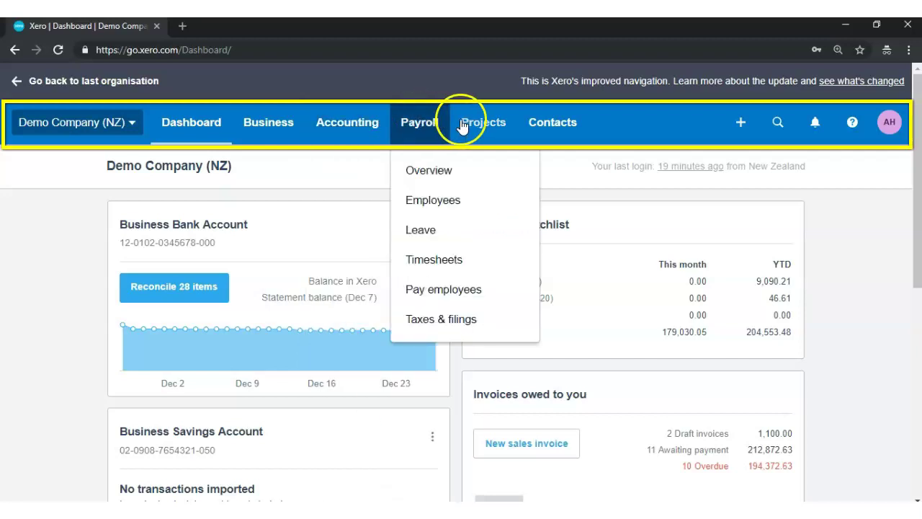
click(546, 127)
click(664, 124)
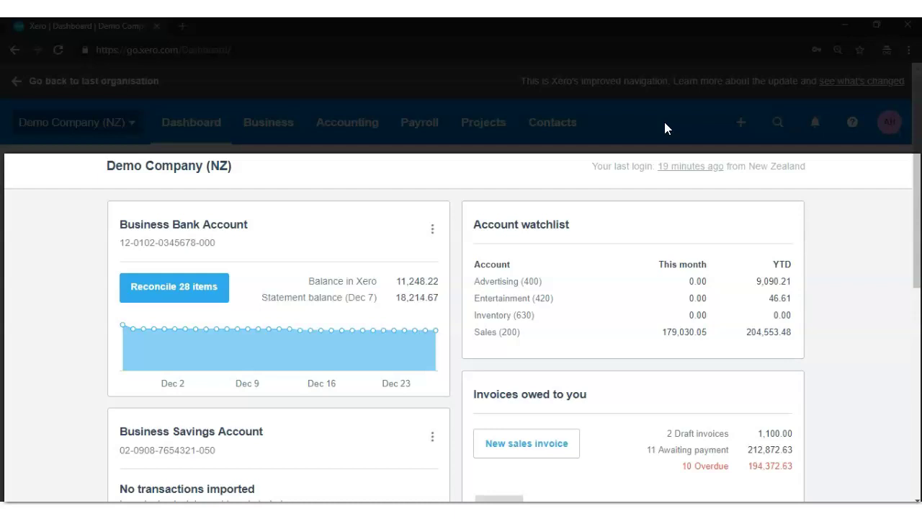
scroll(909, 245, down, 3)
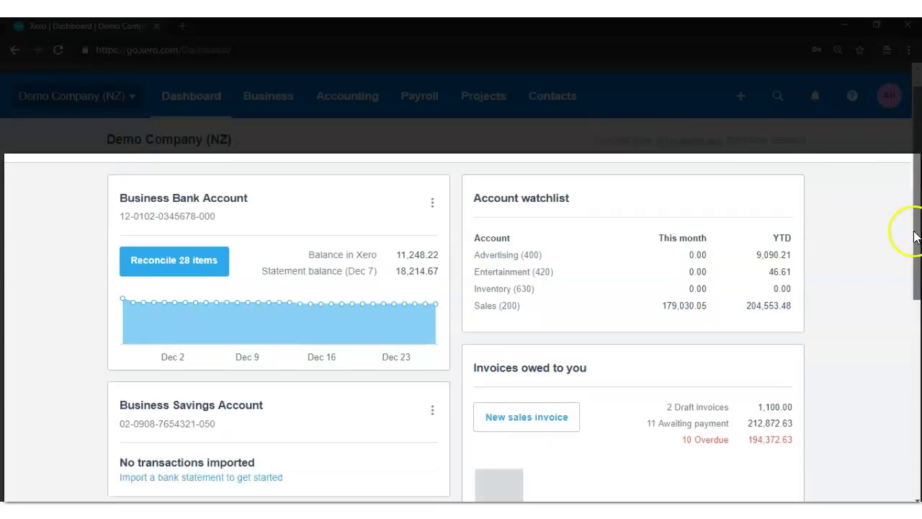
drag(909, 285, 897, 244)
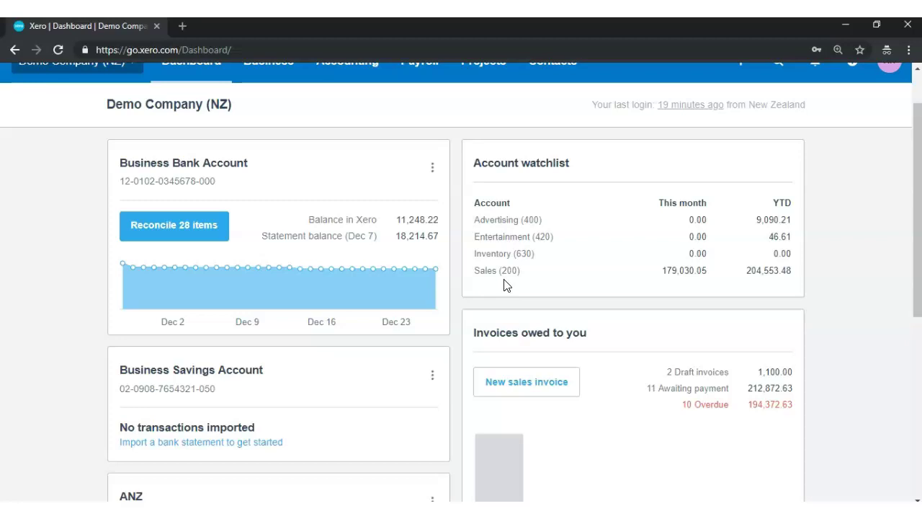
click(583, 239)
scroll(610, 295, down, 1)
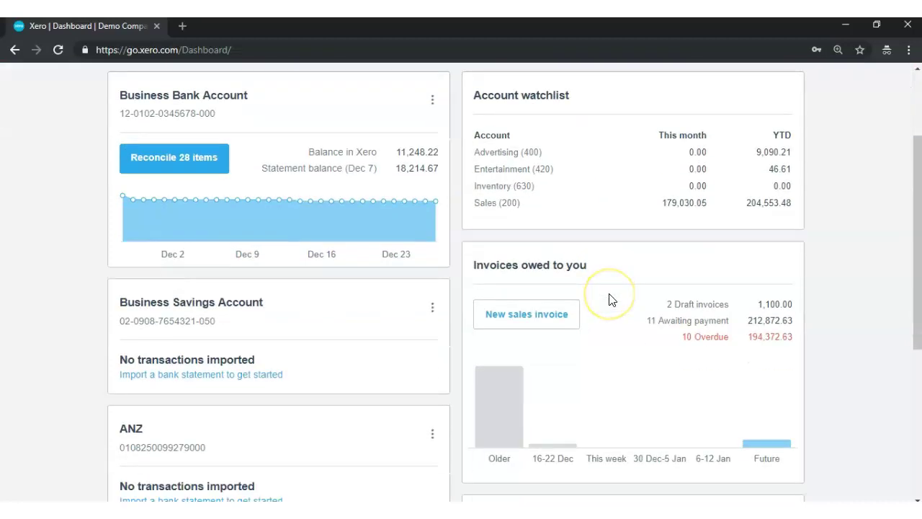
click(536, 329)
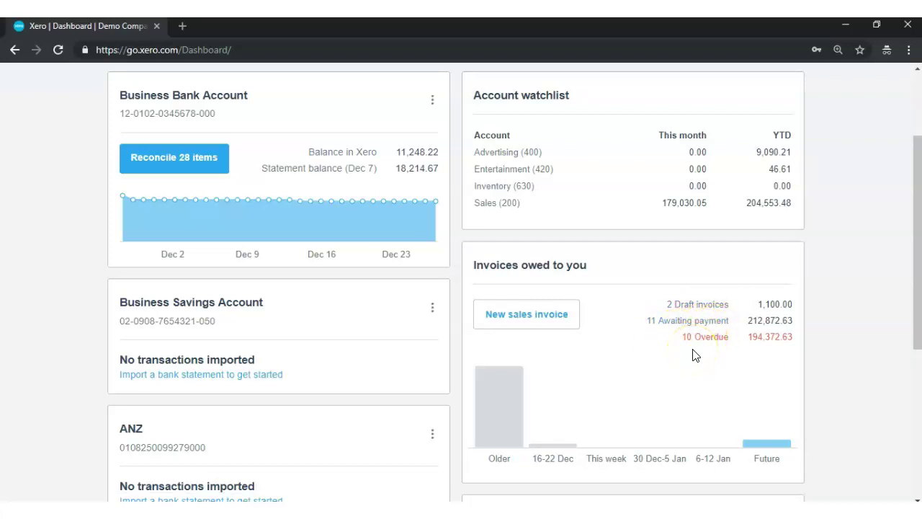
scroll(695, 355, down, 4)
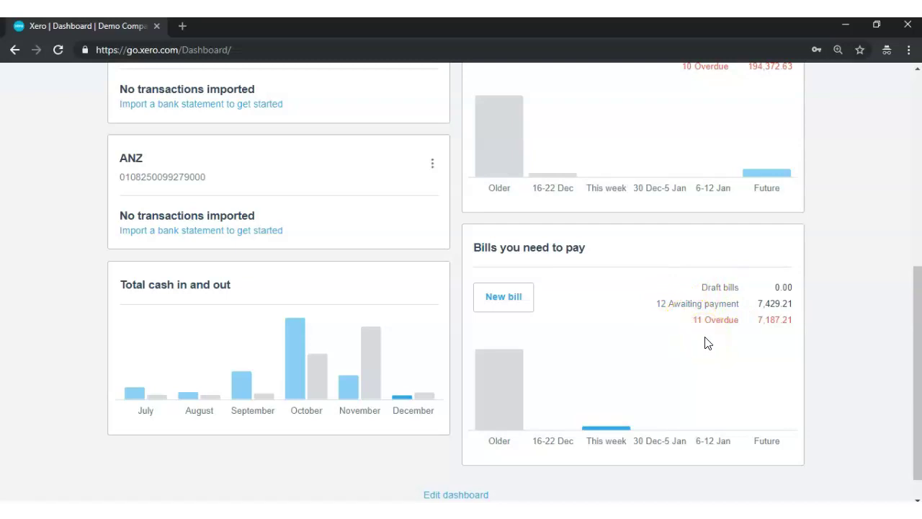
scroll(706, 343, up, 6)
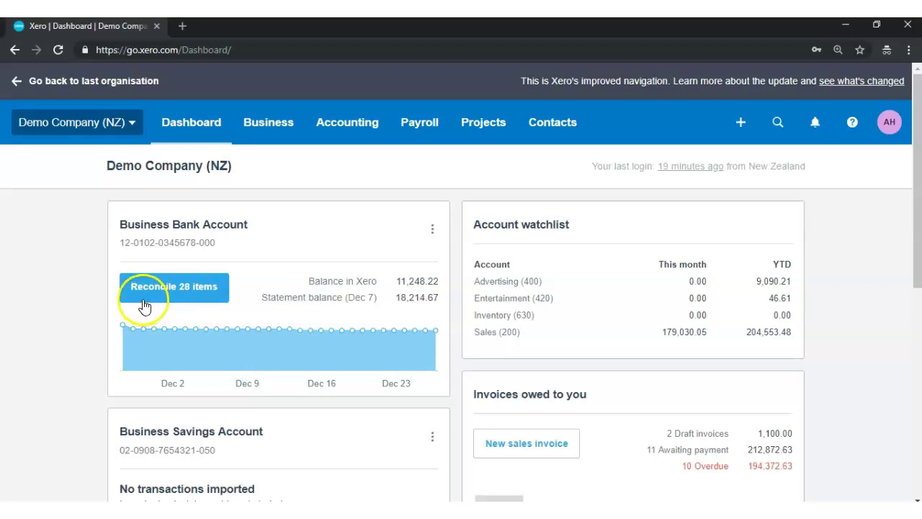
click(173, 305)
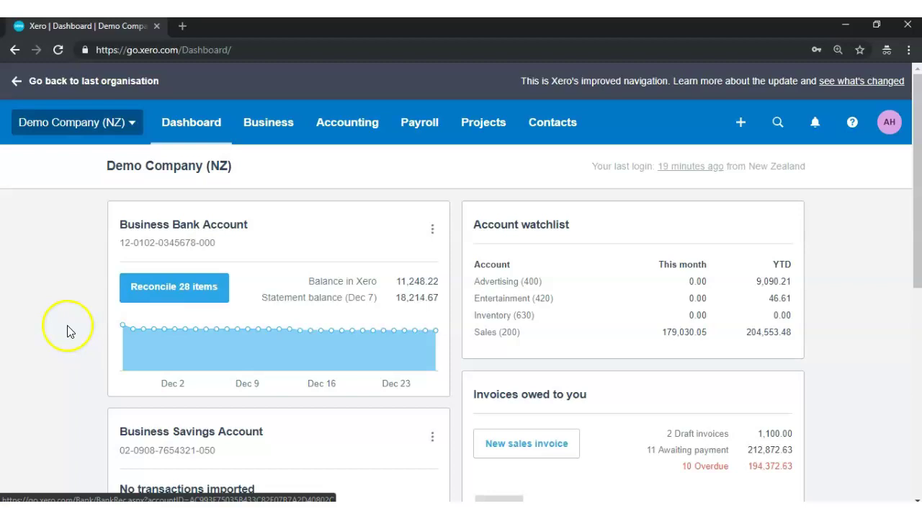
scroll(65, 329, down, 2)
scroll(65, 329, down, 4)
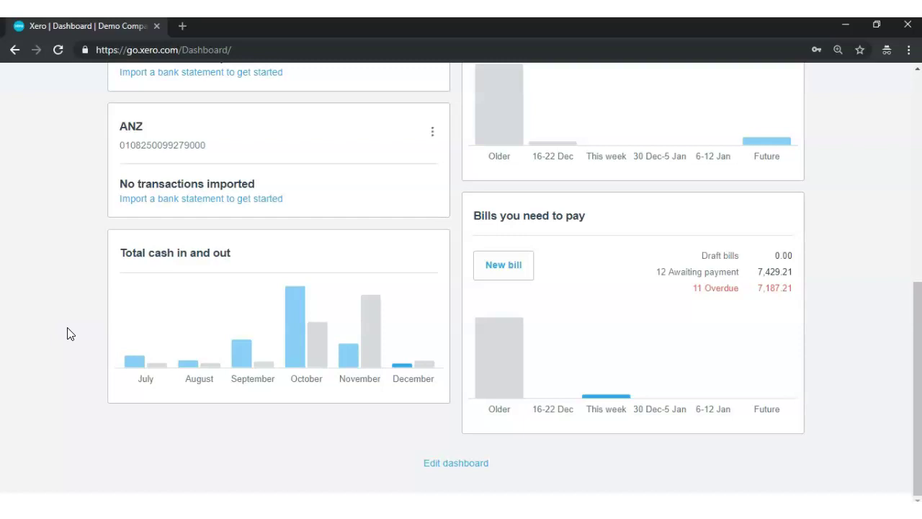
scroll(50, 407, up, 1)
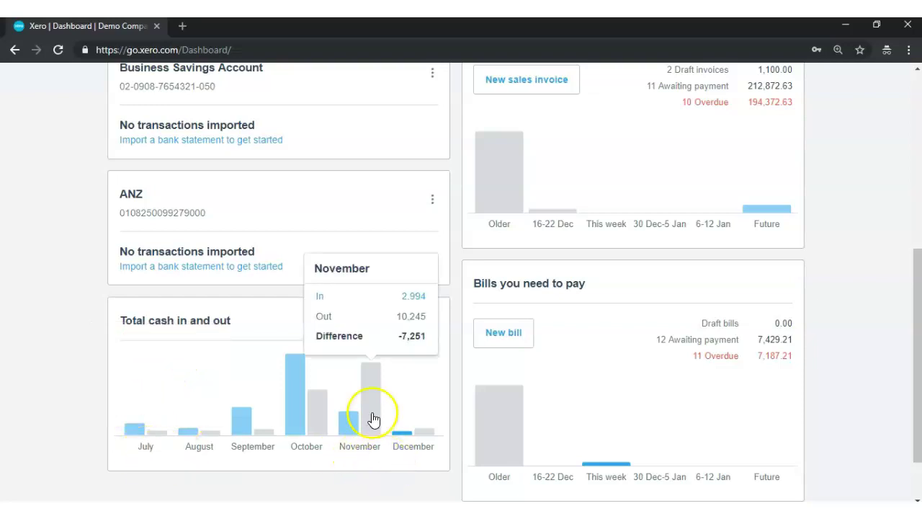
mouse_move(304, 382)
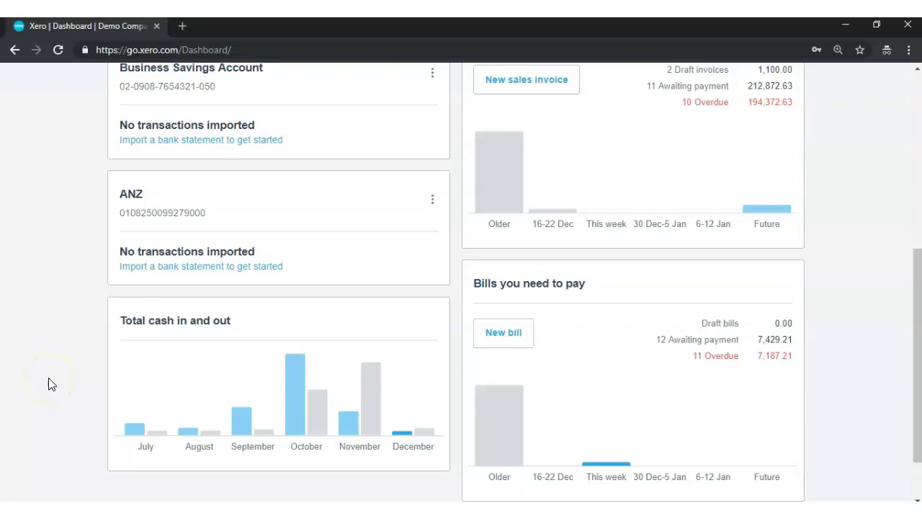
scroll(886, 316, up, 4)
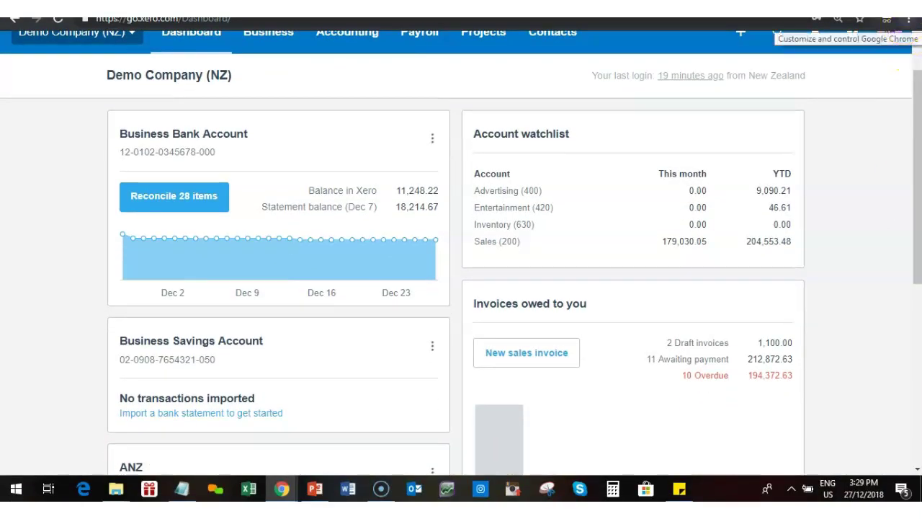
scroll(878, 361, down, 5)
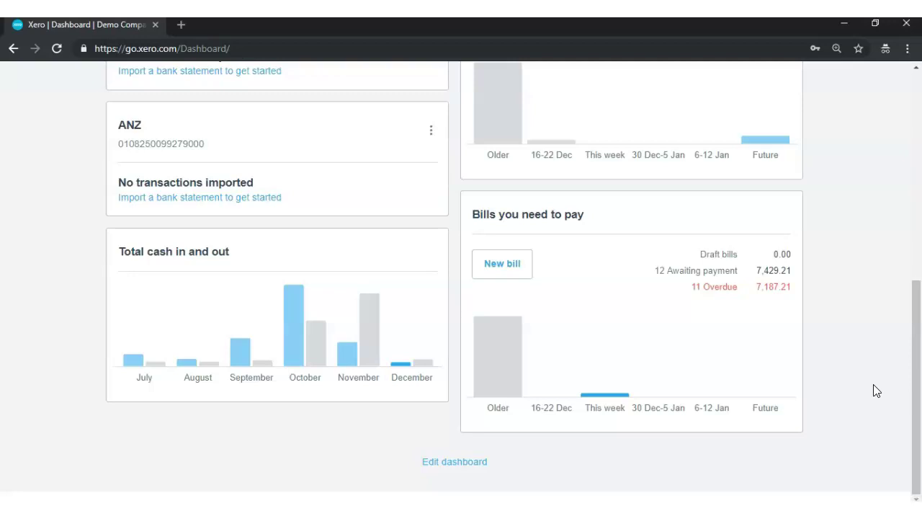
- Drag Total cash in and out to the right column under Account watchlist and save
click(446, 465)
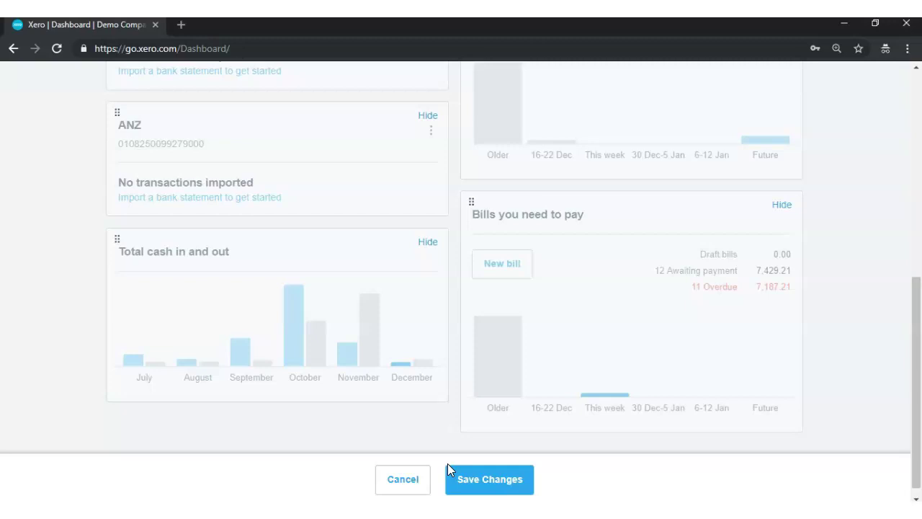
drag(913, 411, 908, 225)
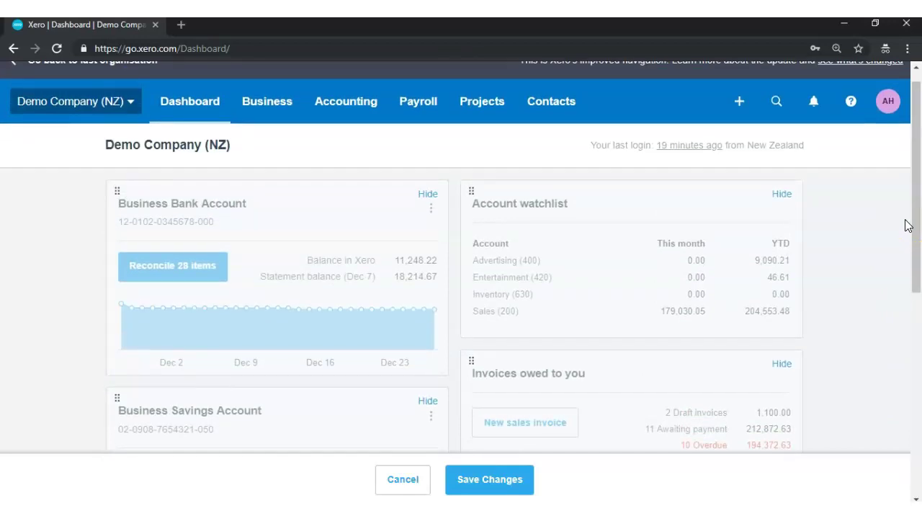
click(880, 227)
scroll(87, 309, down, 4)
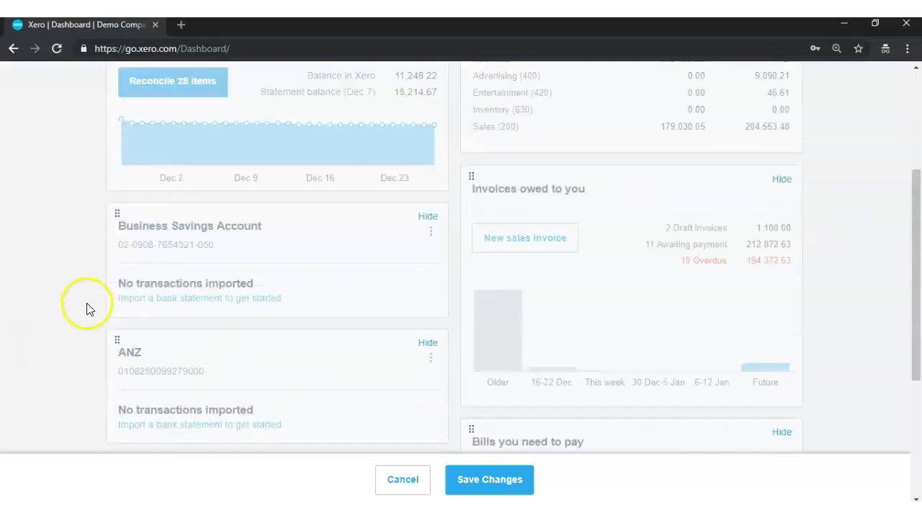
scroll(78, 385, down, 2)
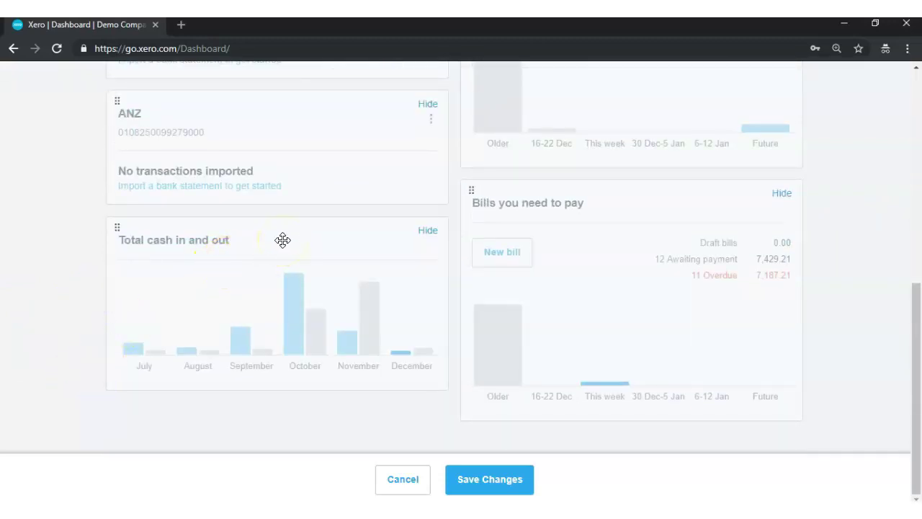
drag(283, 240, 626, 137)
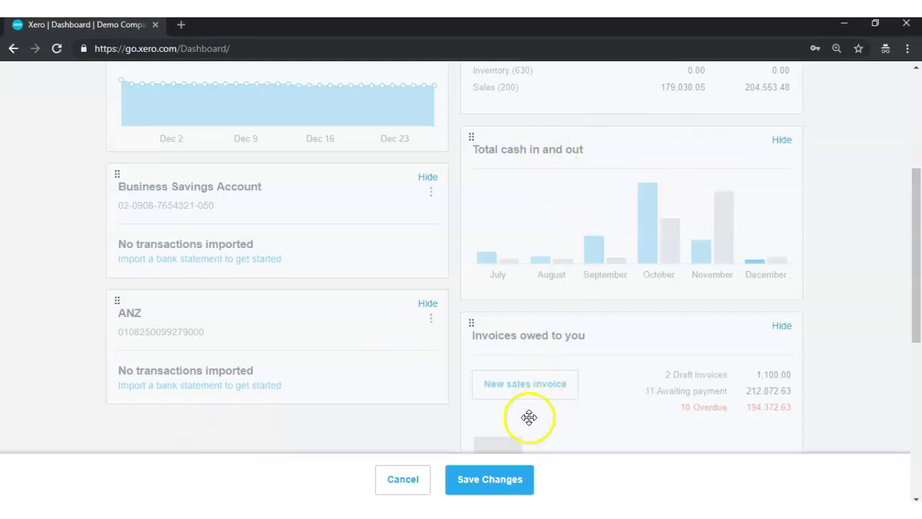
click(485, 490)
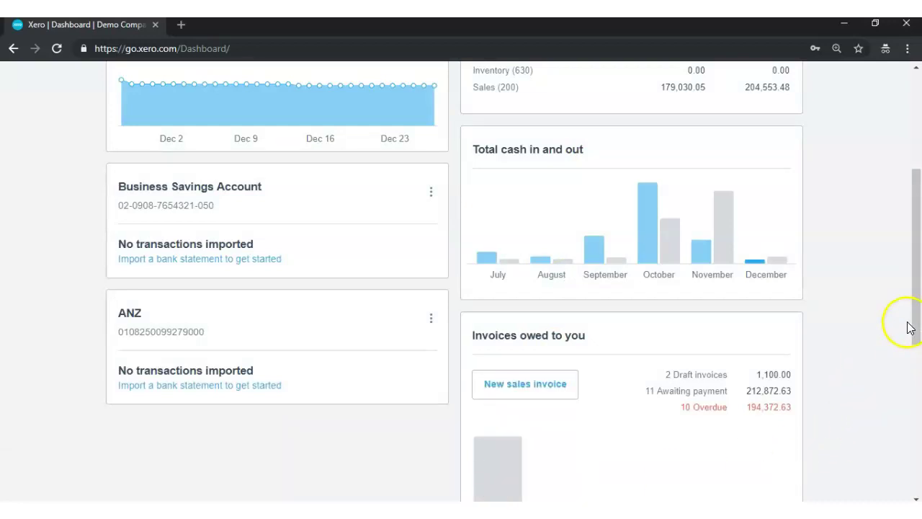
drag(916, 313, 915, 263)
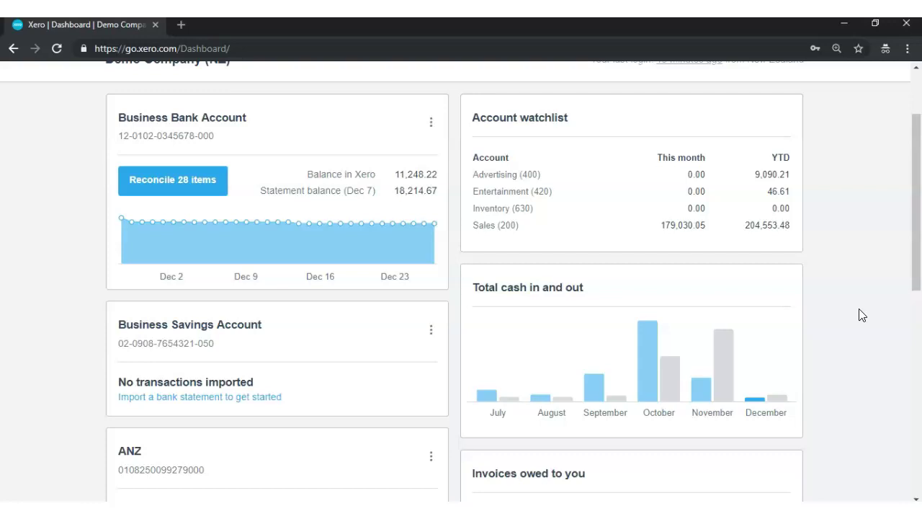
scroll(862, 315, down, 7)
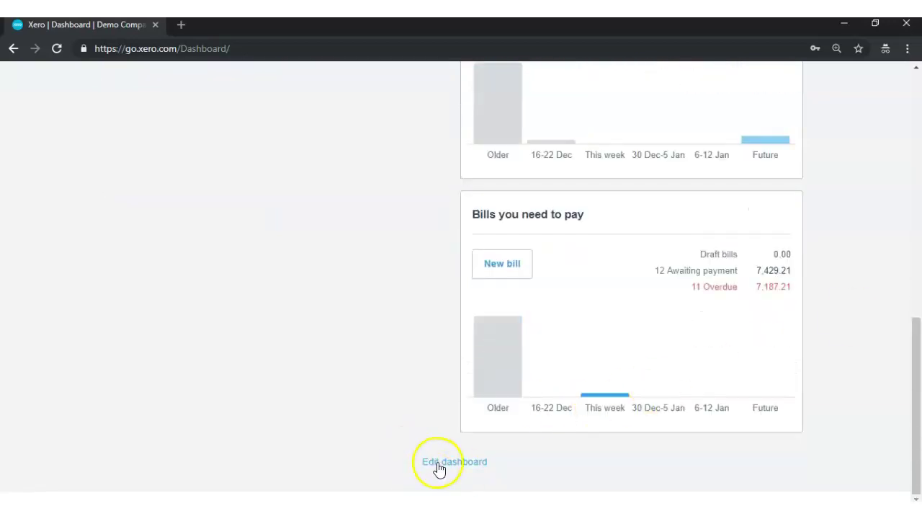
- Hide the Total cash in and out widget and save the dashboard
click(434, 465)
scroll(380, 409, up, 4)
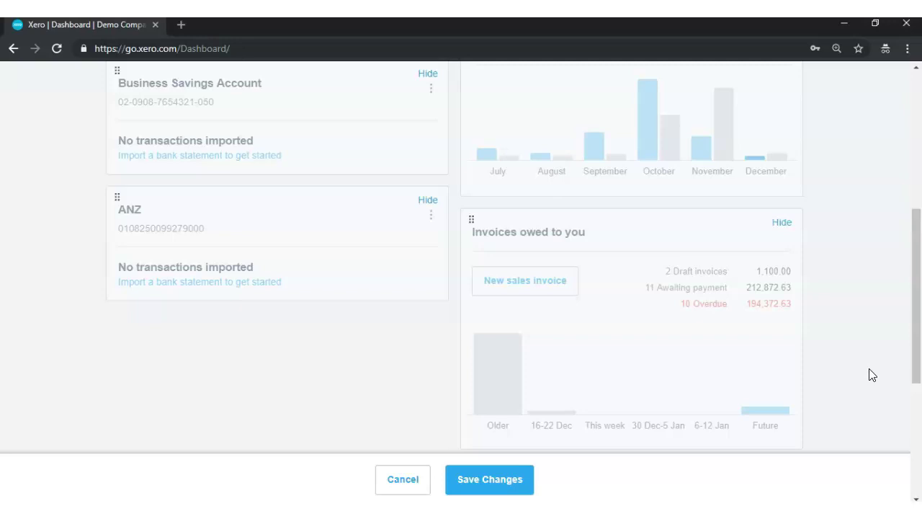
click(913, 175)
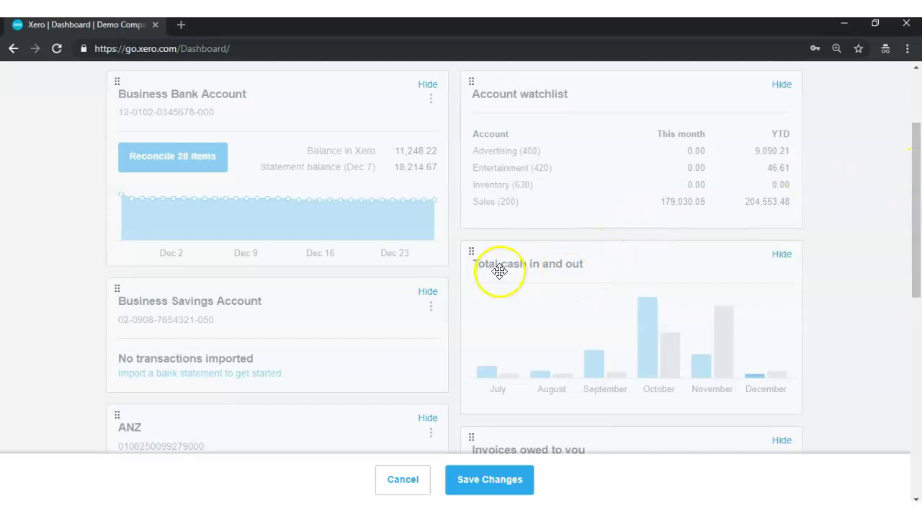
click(783, 257)
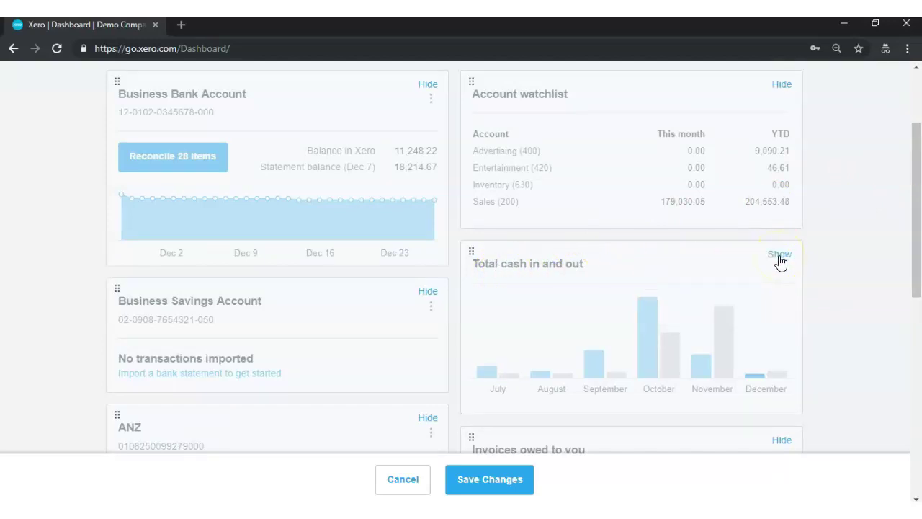
click(489, 482)
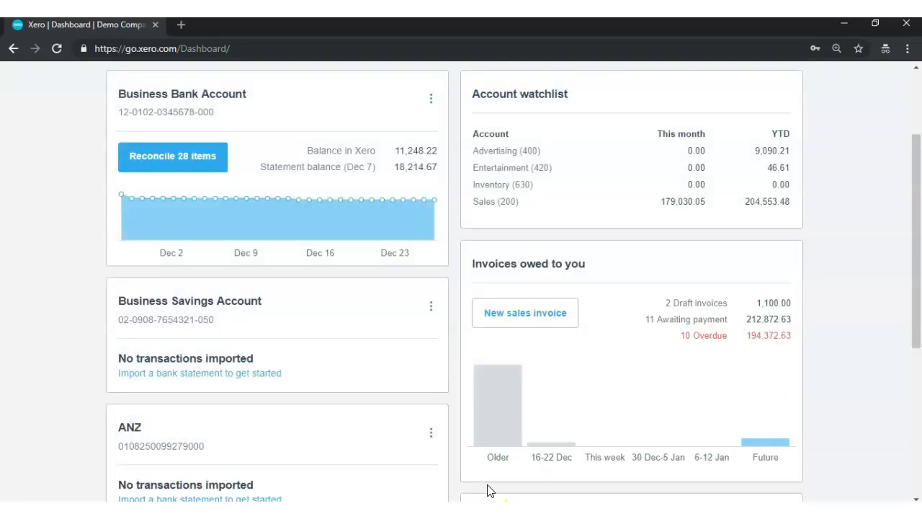
- Show Total cash in and out again above Invoices owed to you and save
drag(916, 303, 394, 467)
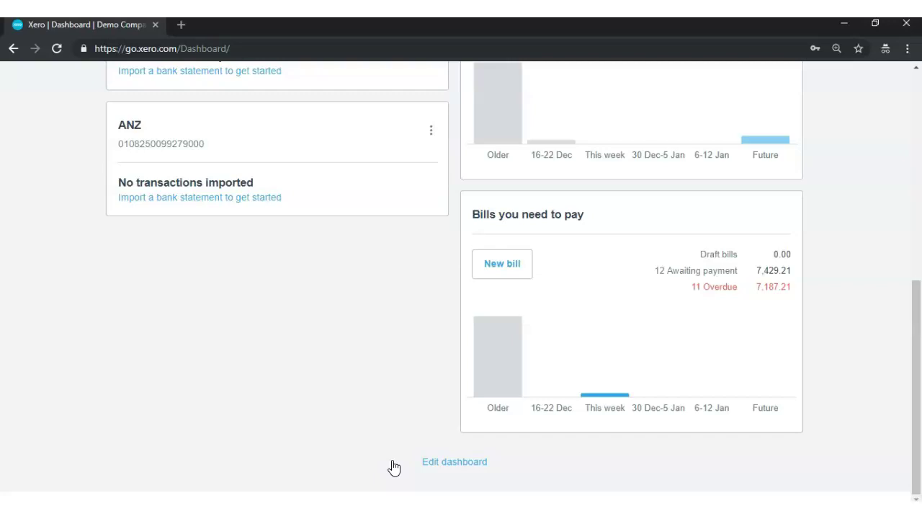
click(400, 463)
click(422, 462)
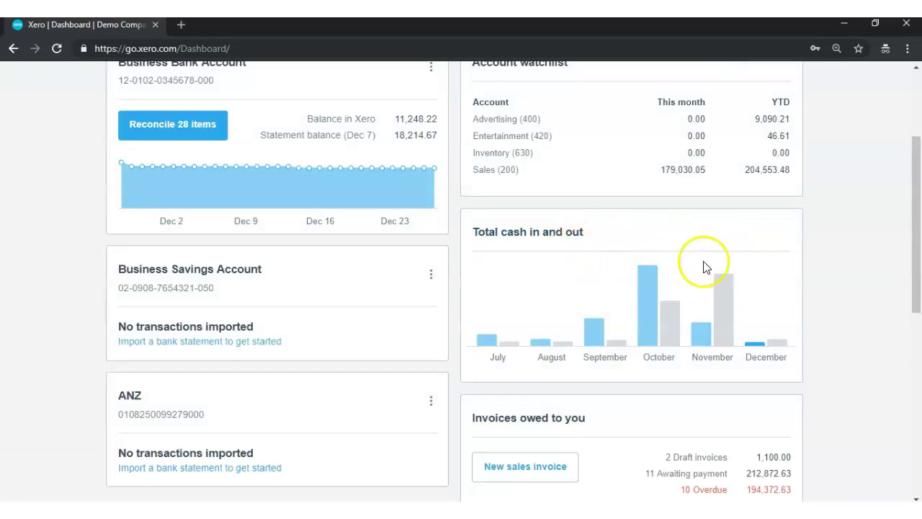
drag(912, 245, 906, 315)
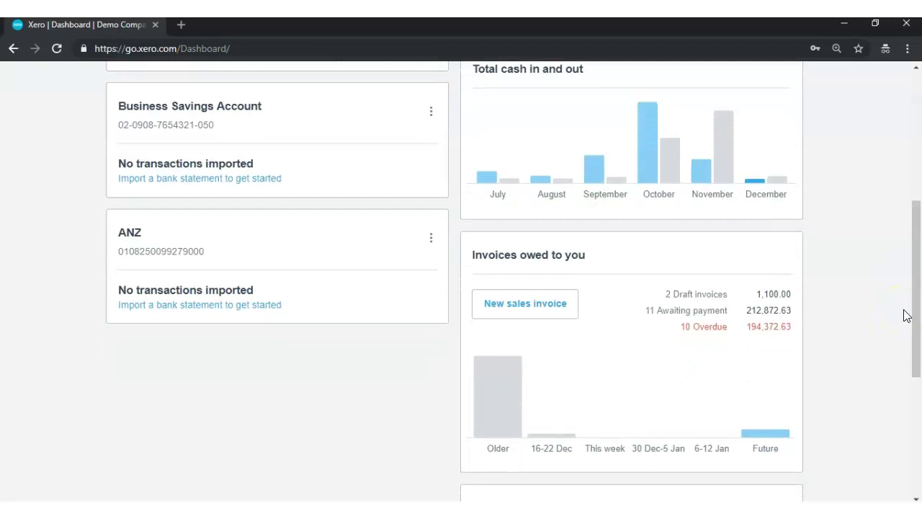